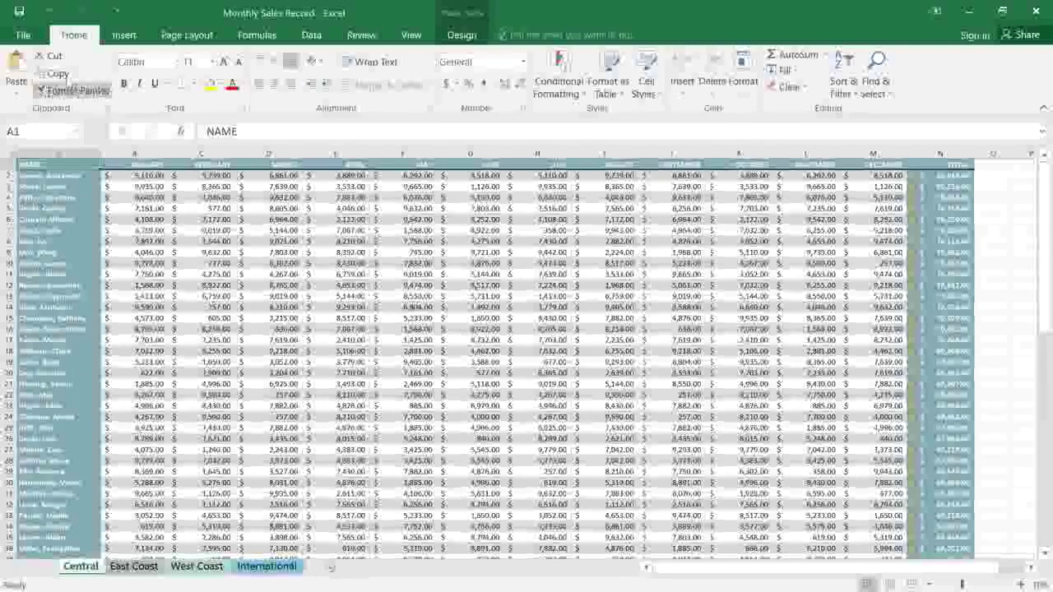
- Open the print settings for the Monthly Sales Record workbook and view the choices for which sheets or cells to print
{"action": "left_click", "coordinate": [23, 36]}
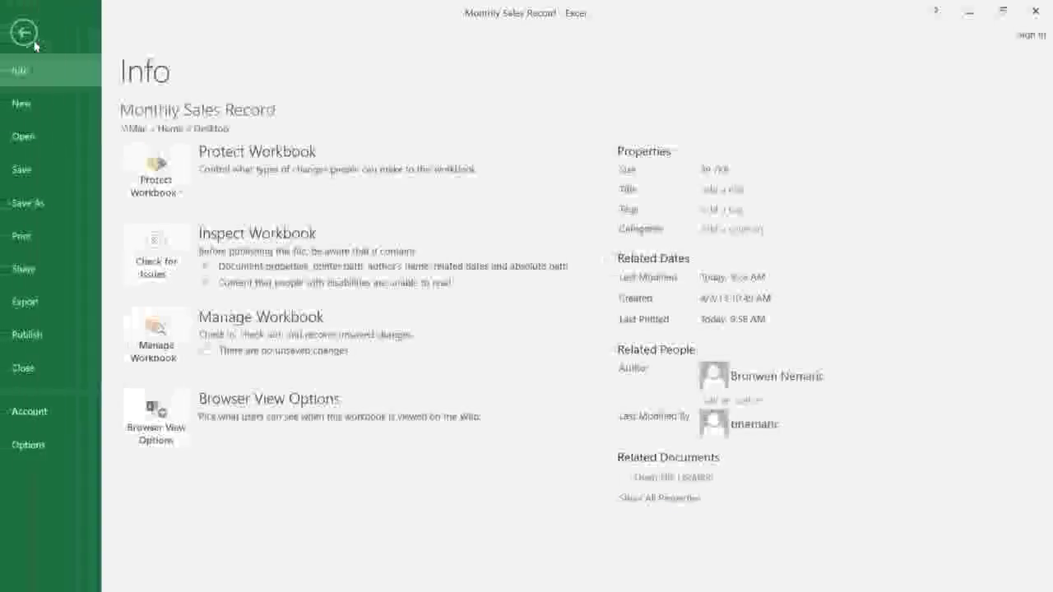
{"action": "left_click", "coordinate": [42, 235]}
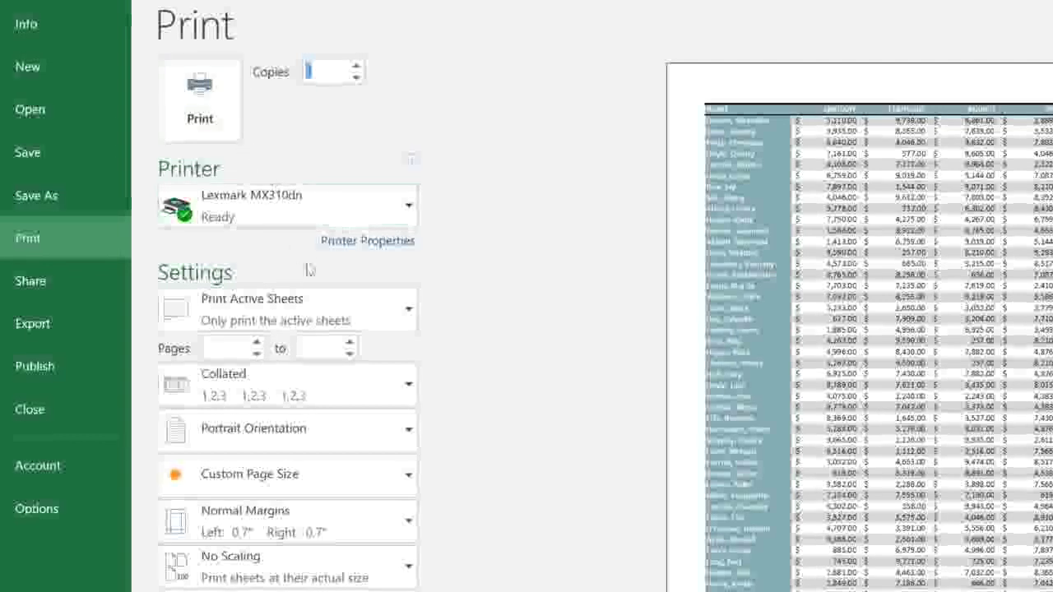
{"action": "left_click", "coordinate": [315, 298]}
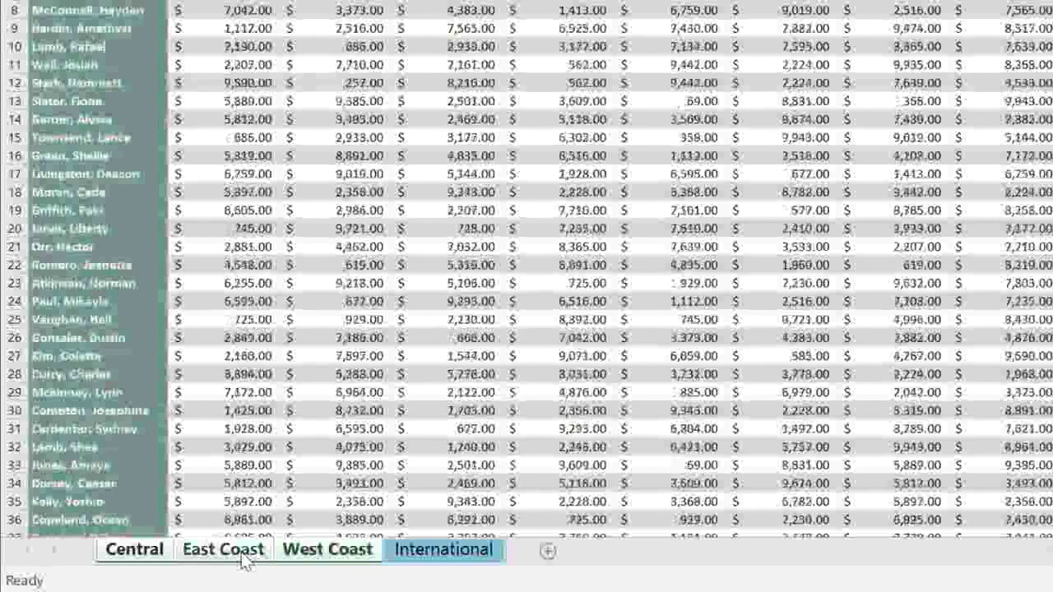
- Select the sales table from cell N41 back to A1 on the Central sheet
{"action": "left_click", "coordinate": [159, 556]}
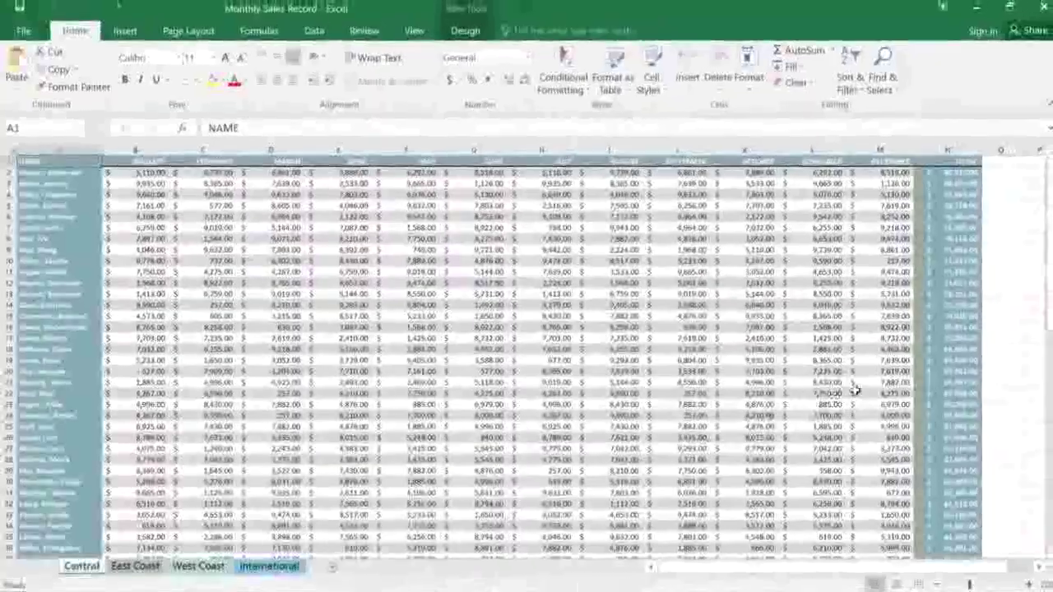
{"action": "scroll", "coordinate": [1022, 329], "scroll_direction": "down", "scroll_amount": 3}
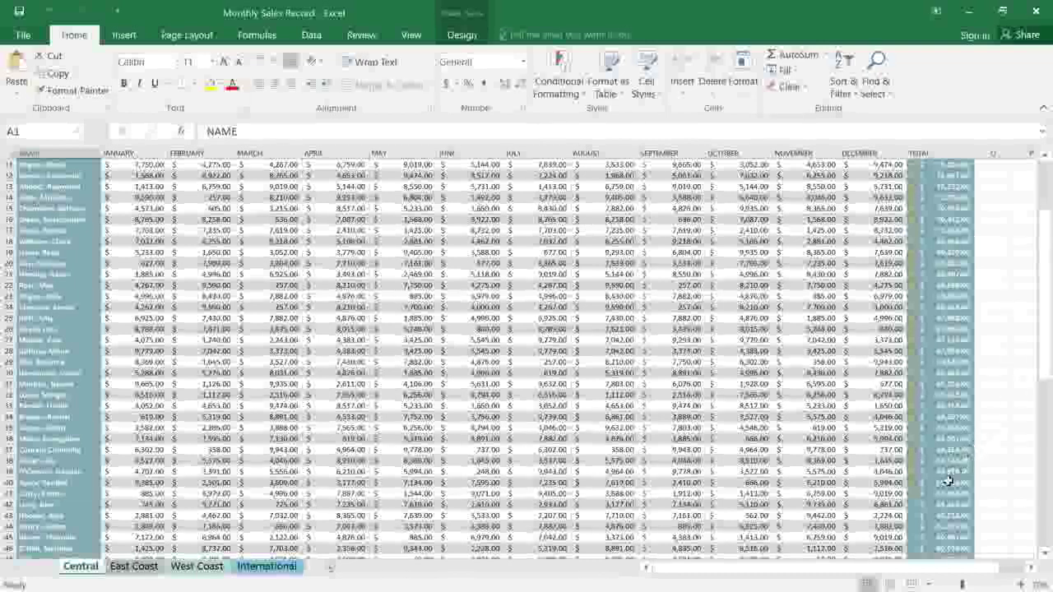
{"action": "left_click_drag", "start_coordinate": [946, 494], "coordinate": [87, 150]}
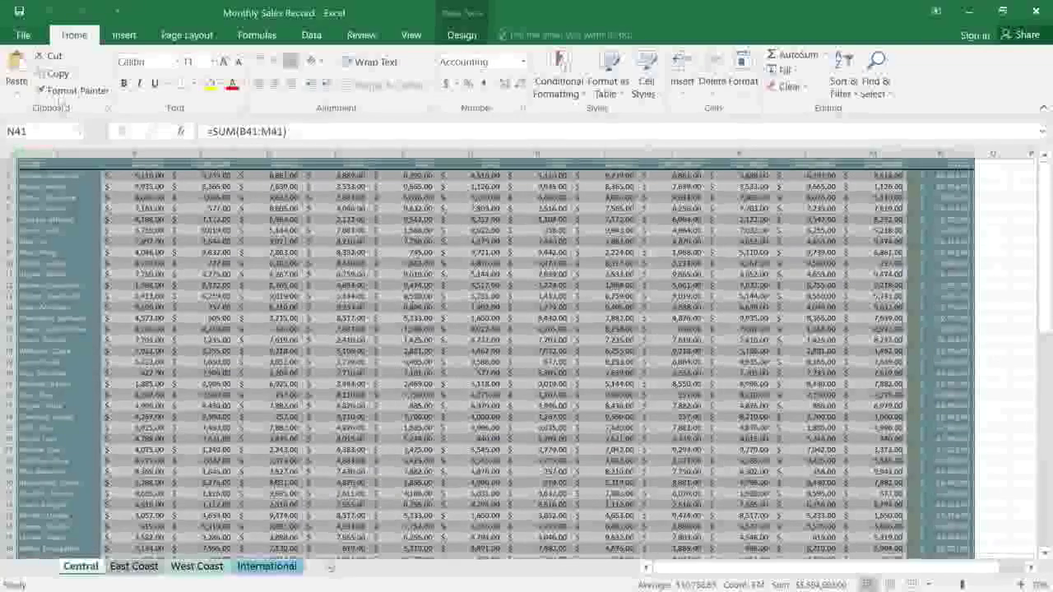
- Set the print settings to Print Selection and Landscape Orientation
{"action": "left_click", "coordinate": [23, 36]}
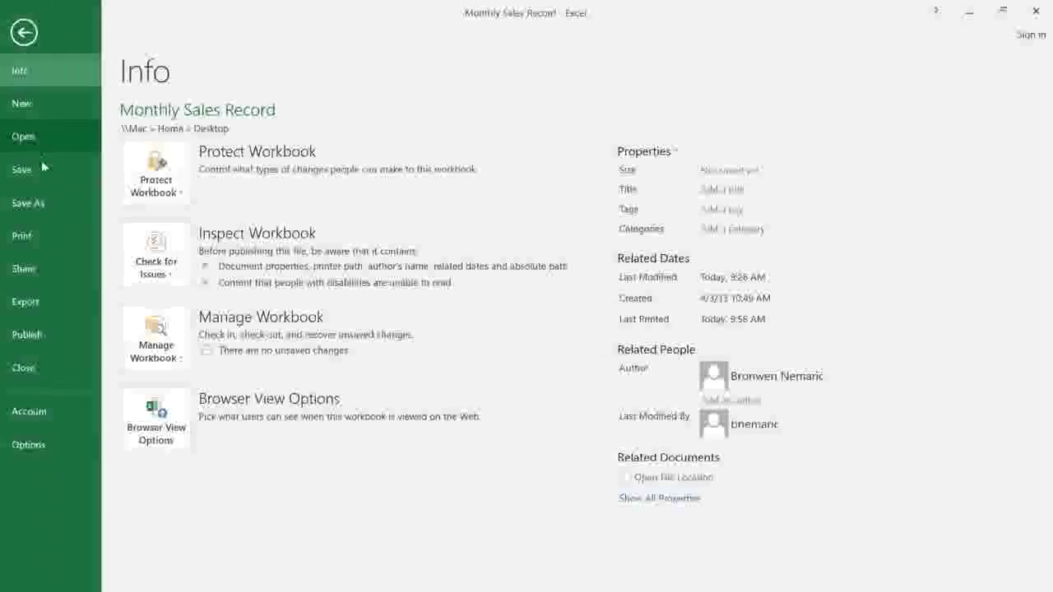
{"action": "left_click", "coordinate": [42, 236]}
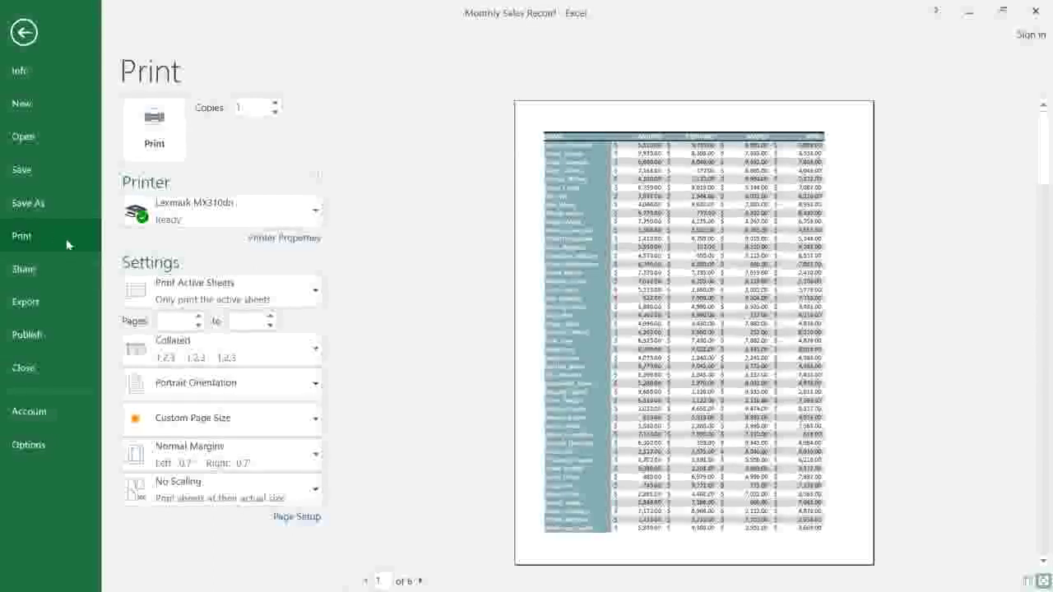
{"action": "left_click", "coordinate": [263, 288]}
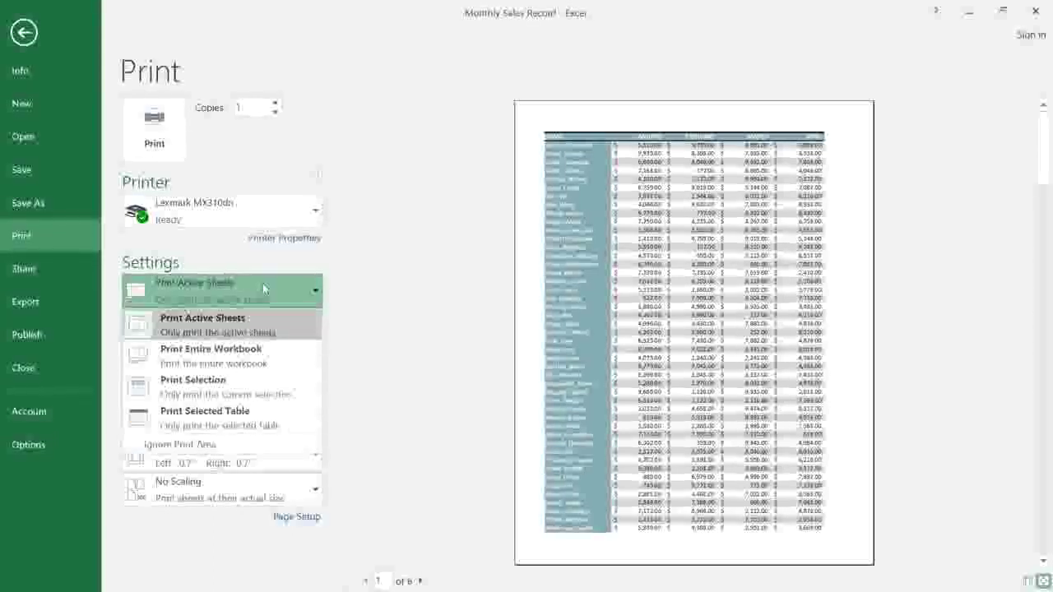
{"action": "left_click", "coordinate": [262, 384]}
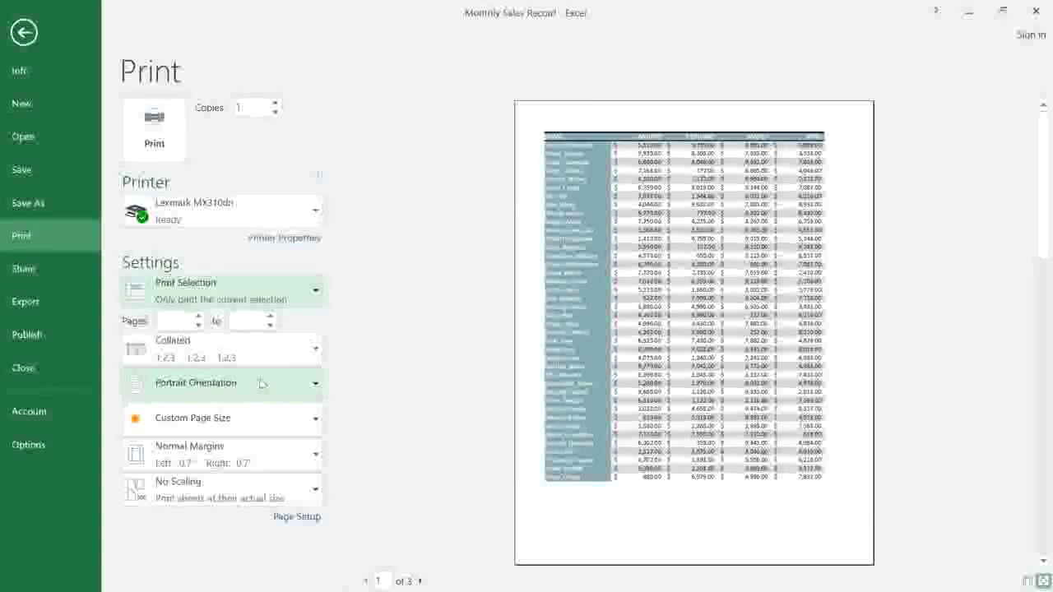
{"action": "left_click", "coordinate": [262, 384]}
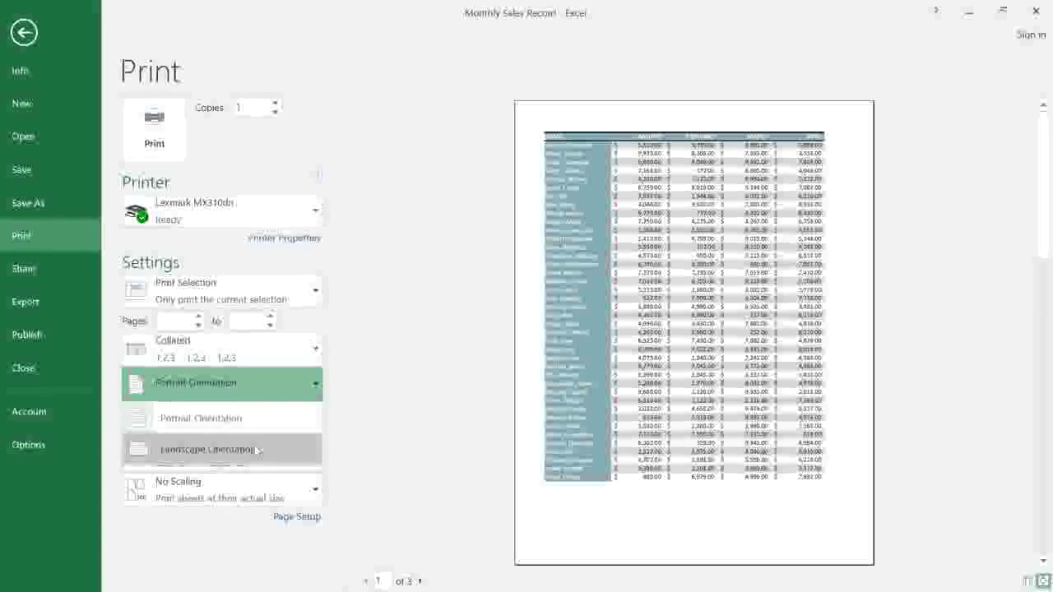
{"action": "left_click", "coordinate": [254, 449]}
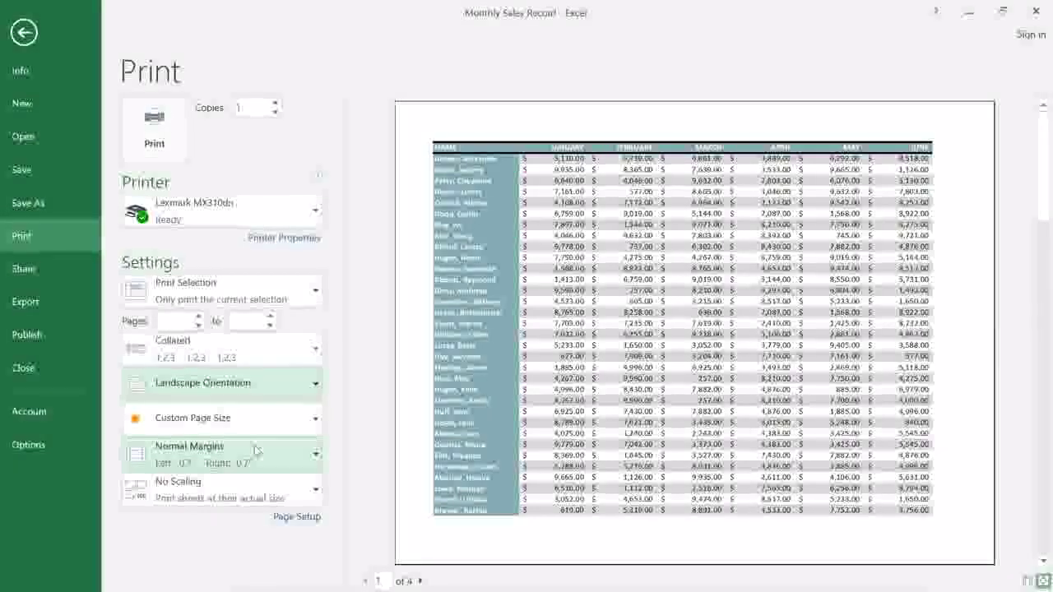
- Try scaling the printout with Fit All Columns on One Page, and return it to No Scaling
{"action": "left_click", "coordinate": [247, 494]}
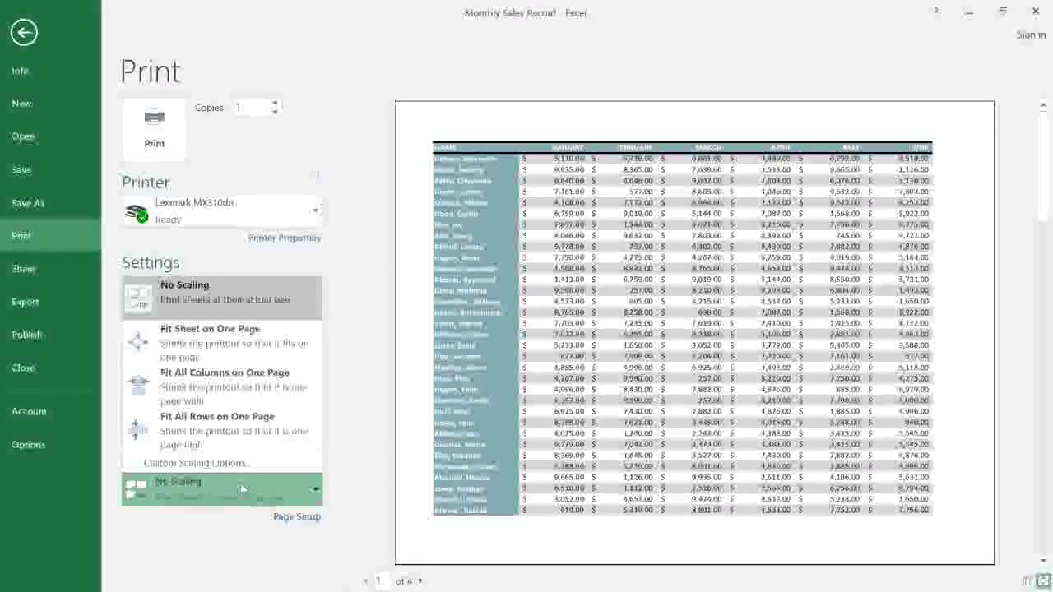
{"action": "left_click", "coordinate": [264, 393]}
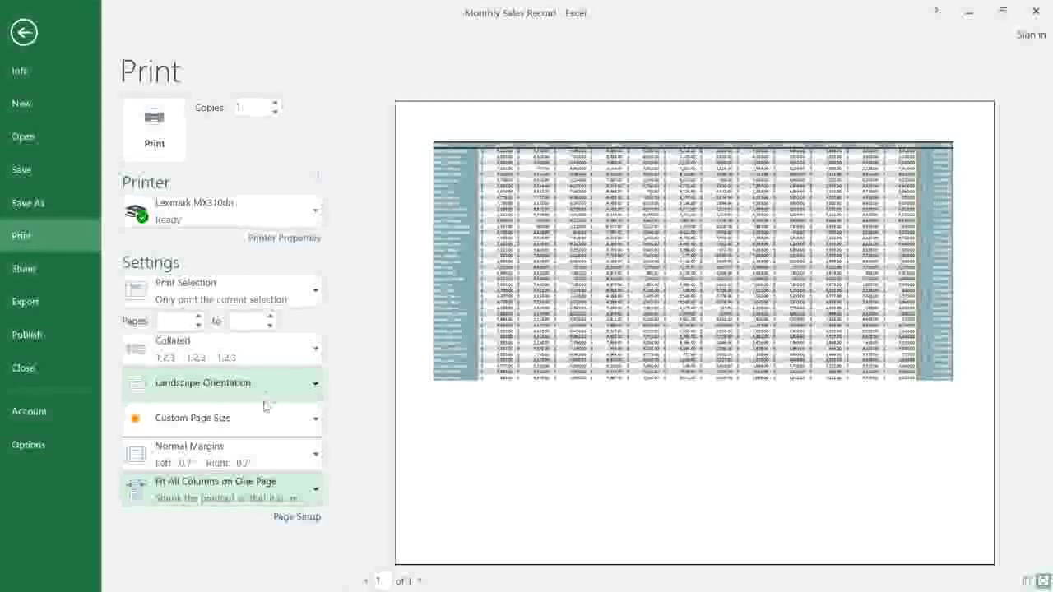
{"action": "left_click", "coordinate": [264, 486]}
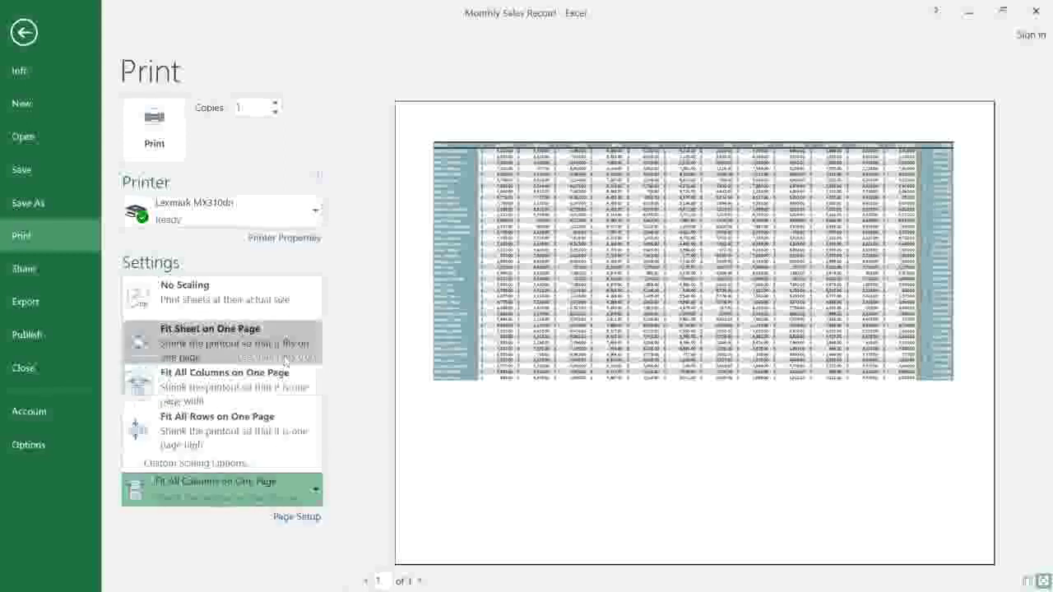
{"action": "left_click", "coordinate": [288, 304]}
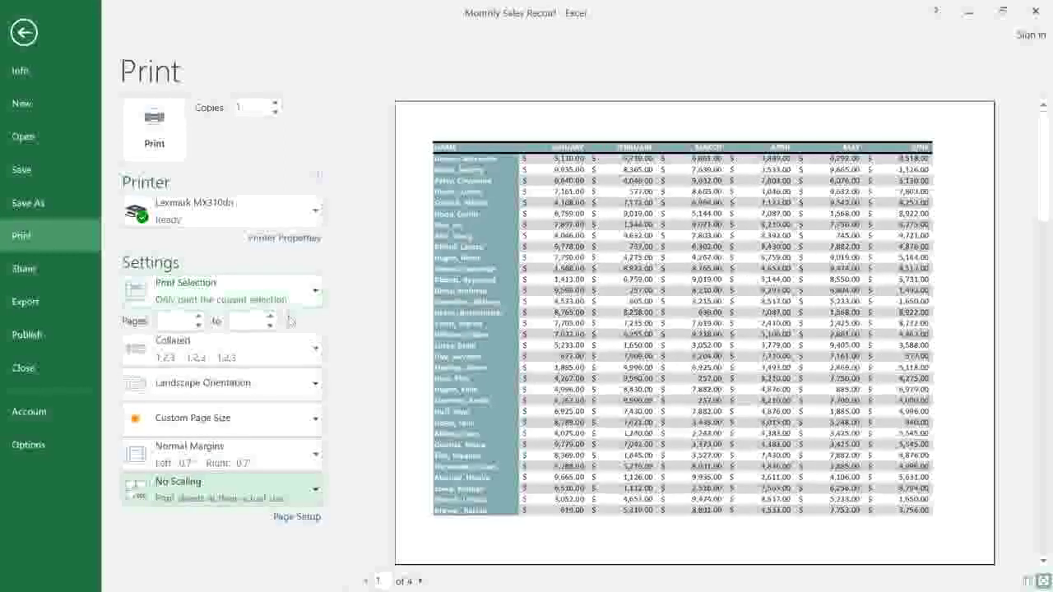
- Page through the print preview to examine how the table splits across pages, and return to the worksheet
{"action": "left_click", "coordinate": [420, 582]}
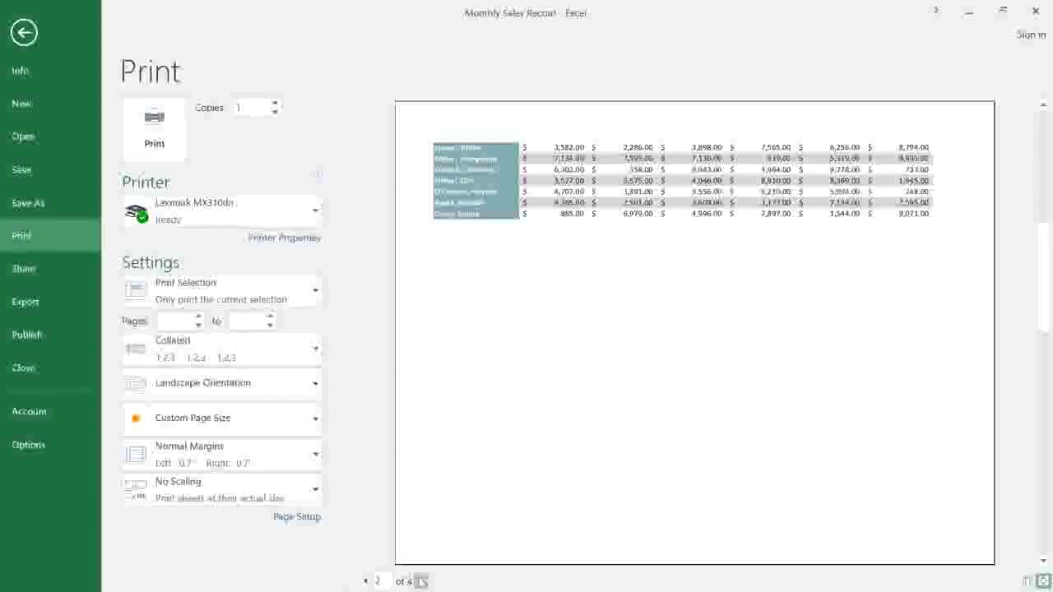
{"action": "left_click", "coordinate": [420, 582]}
{"action": "left_click", "coordinate": [421, 582]}
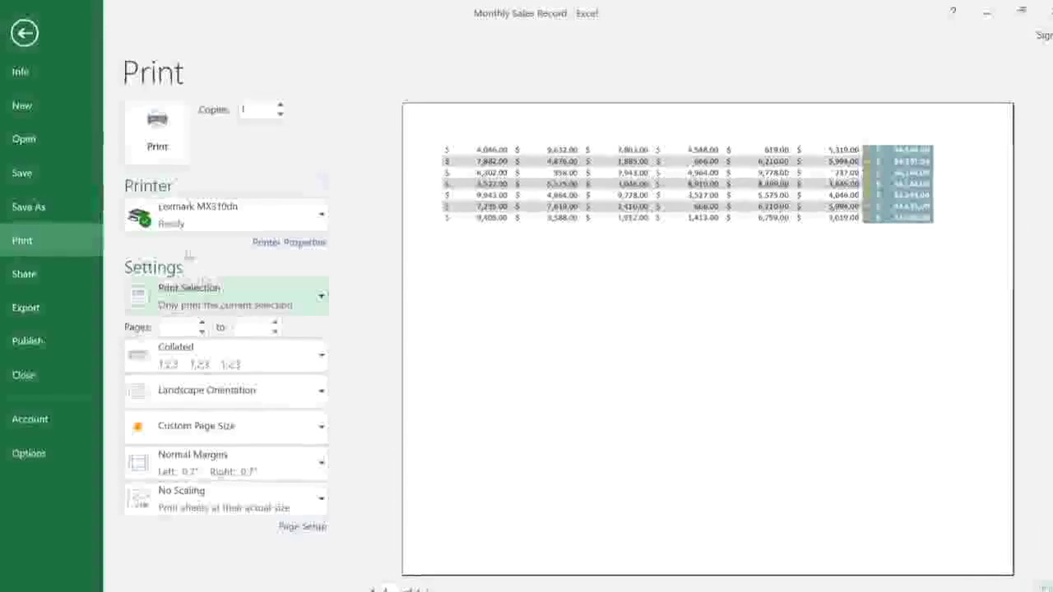
{"action": "left_click", "coordinate": [25, 32]}
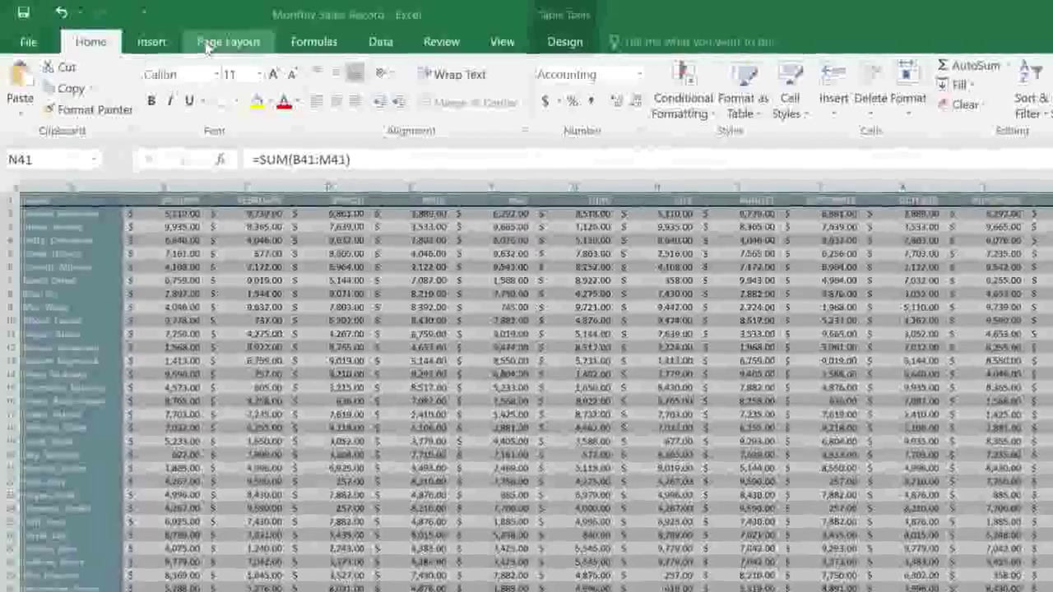
- Set row 1 as the print title row to repeat at the top of every page
{"action": "left_click", "coordinate": [220, 41]}
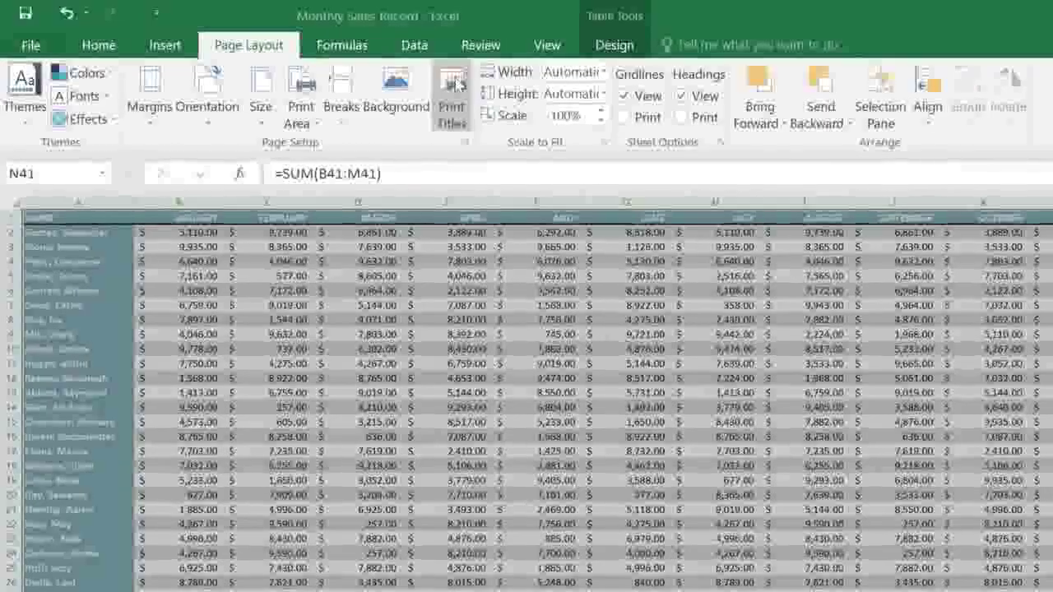
{"action": "left_click", "coordinate": [452, 99]}
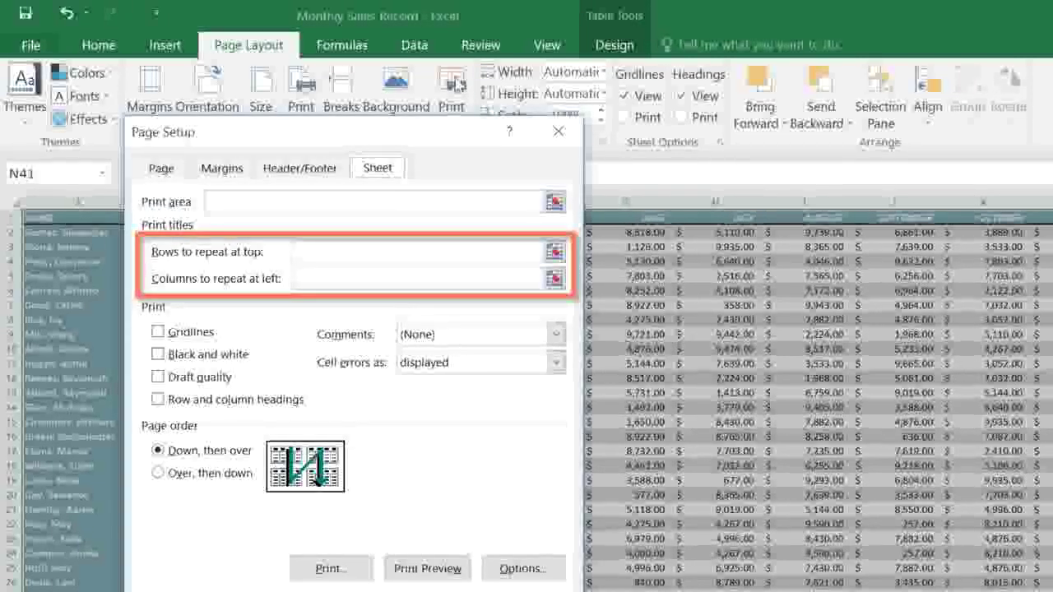
{"action": "left_click", "coordinate": [554, 253]}
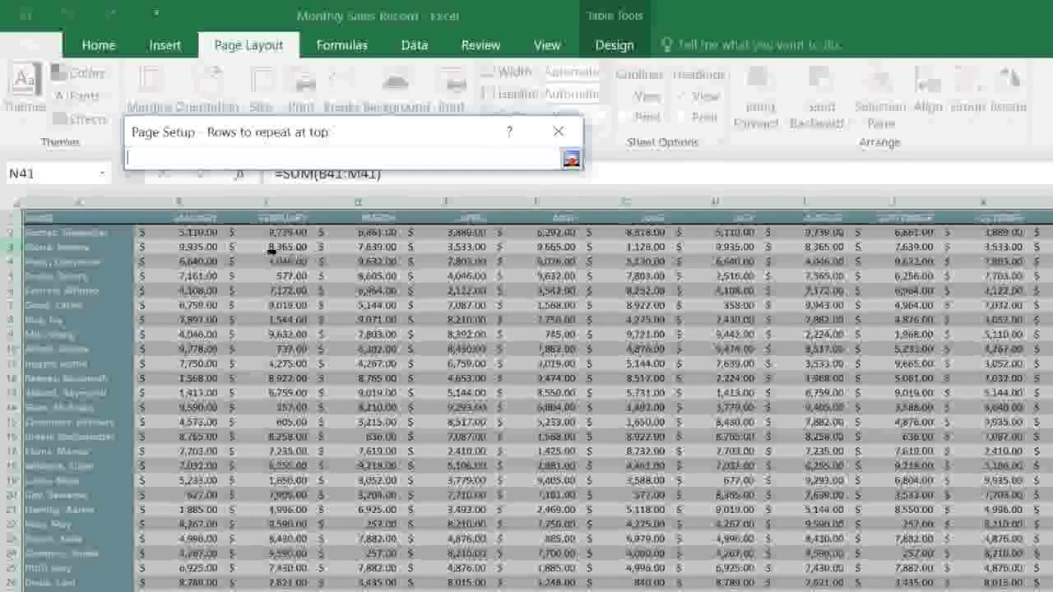
{"action": "left_click", "coordinate": [13, 217]}
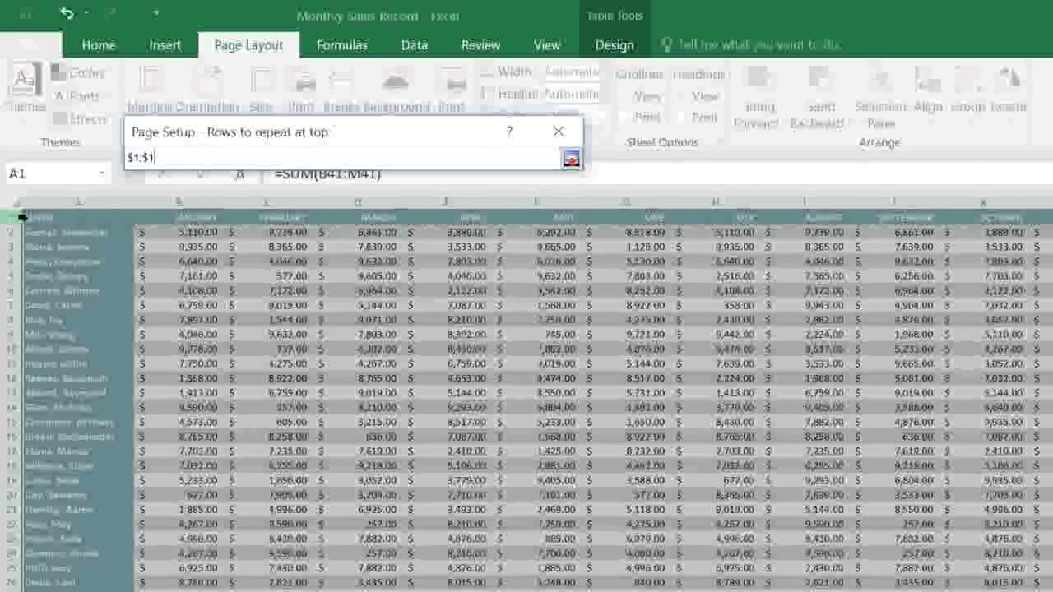
{"action": "left_click", "coordinate": [571, 159]}
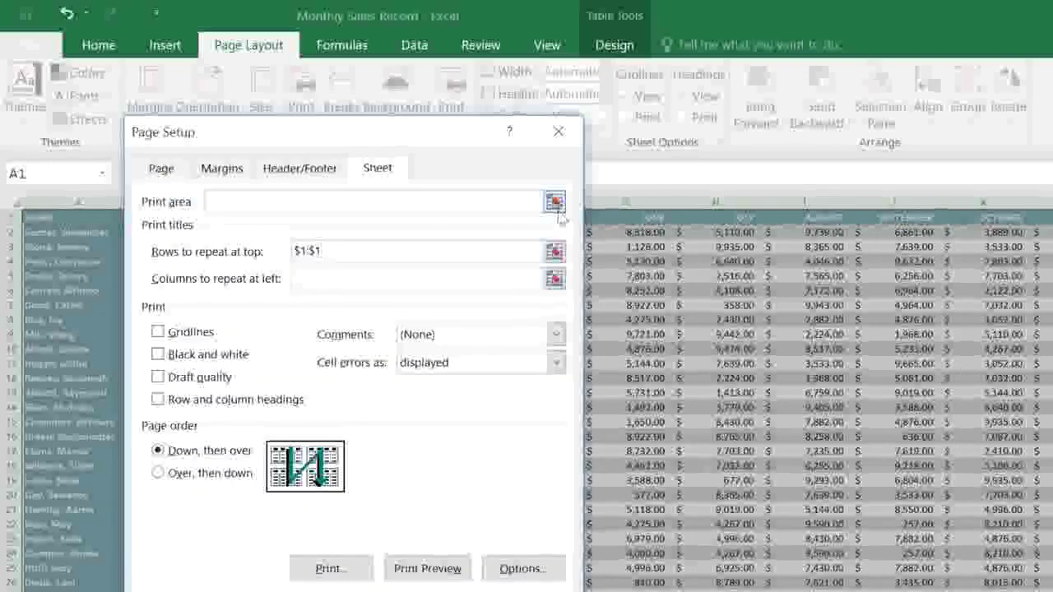
- Set column A to repeat at the left of every printed page and apply the page setup
{"action": "left_click", "coordinate": [554, 280]}
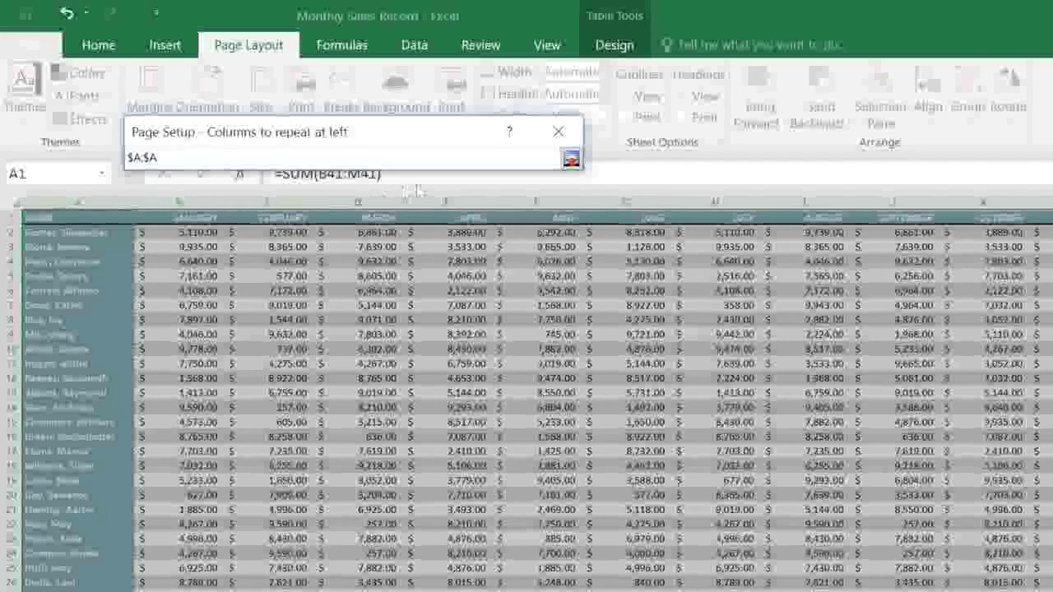
{"action": "left_click", "coordinate": [570, 160]}
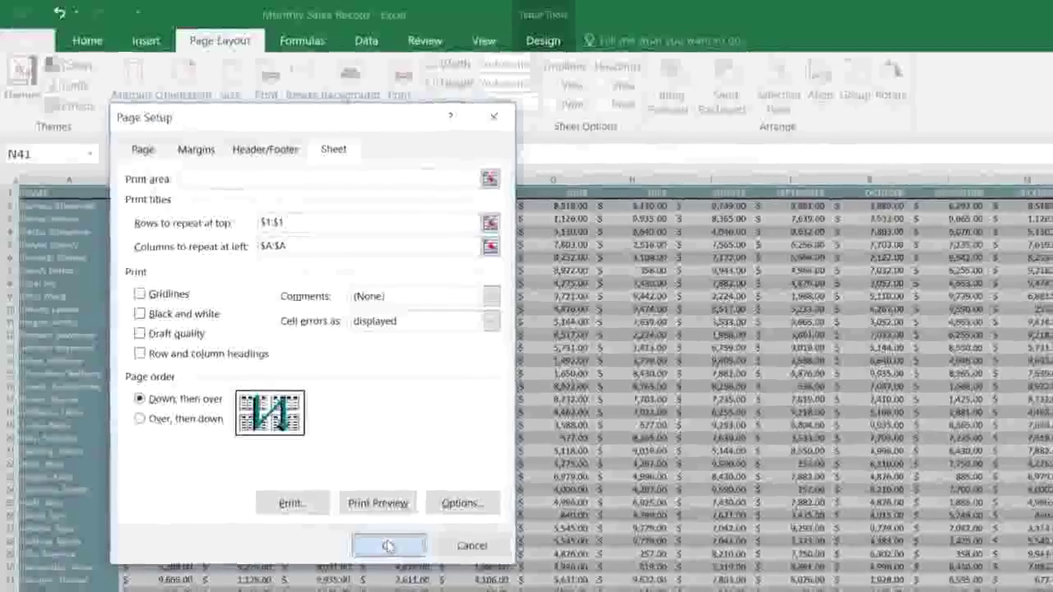
{"action": "left_click", "coordinate": [388, 547]}
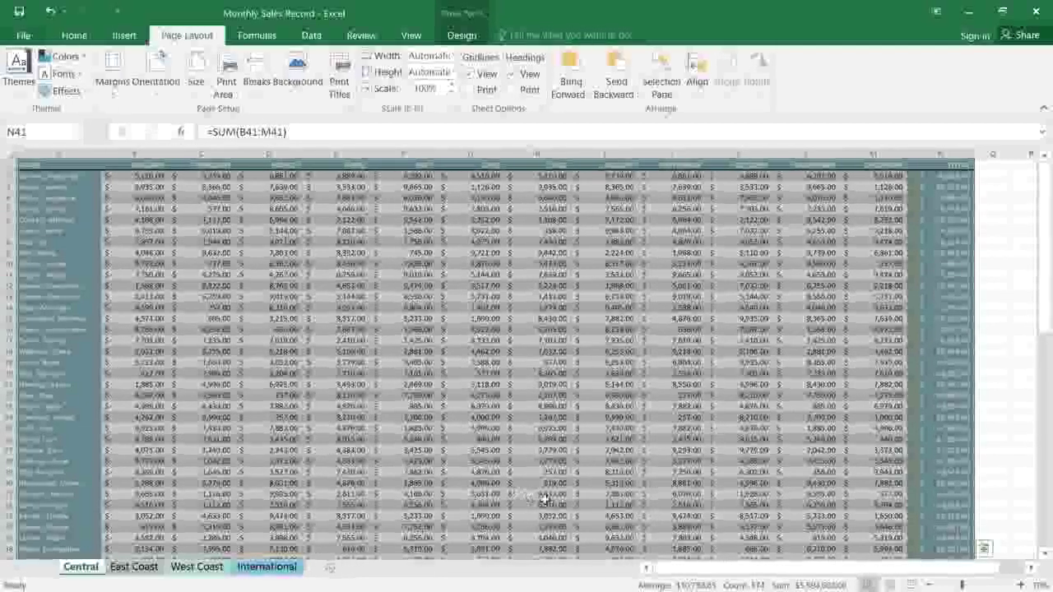
- Show the page breaks on the Central sheet and move the horizontal break up to between rows 21 and 22
{"action": "left_click", "coordinate": [913, 585]}
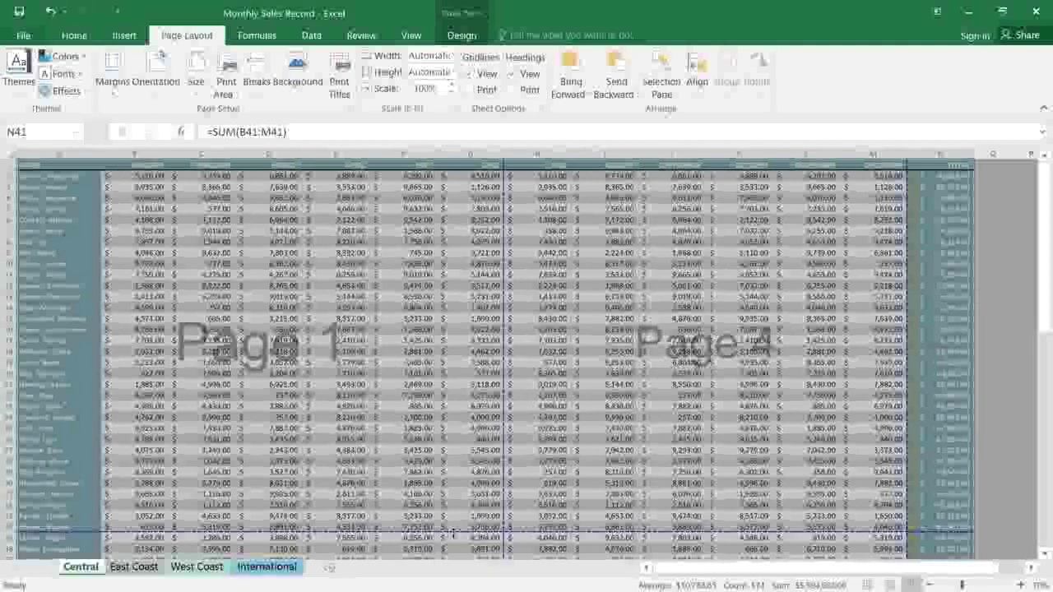
{"action": "left_click_drag", "start_coordinate": [453, 532], "coordinate": [447, 389]}
{"action": "key", "text": "ctrl+z"}
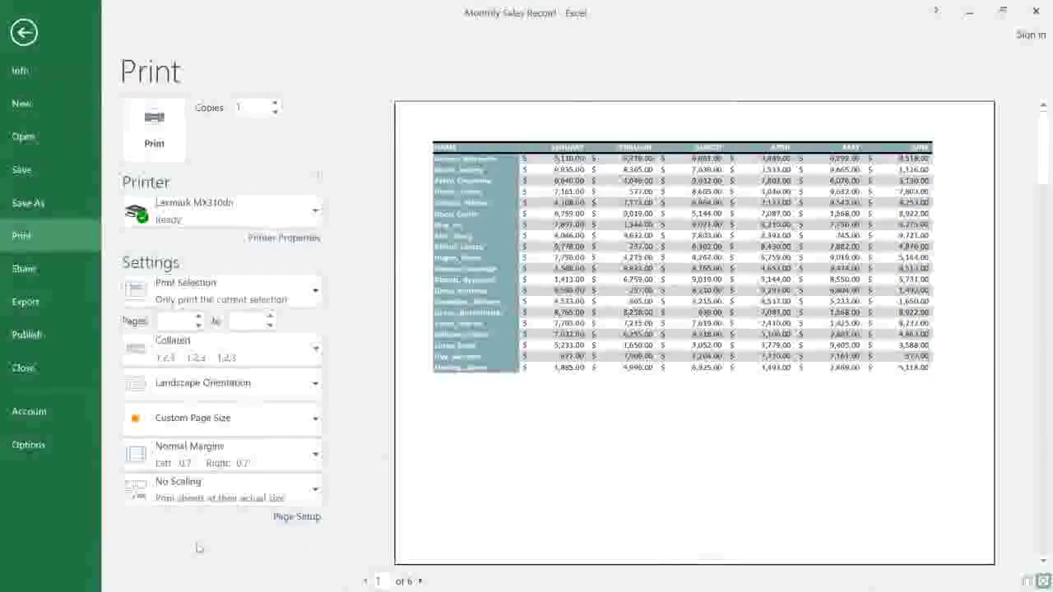
- Page through the print preview to check the repeated titles and the new page break on each page
{"action": "left_click", "coordinate": [419, 582]}
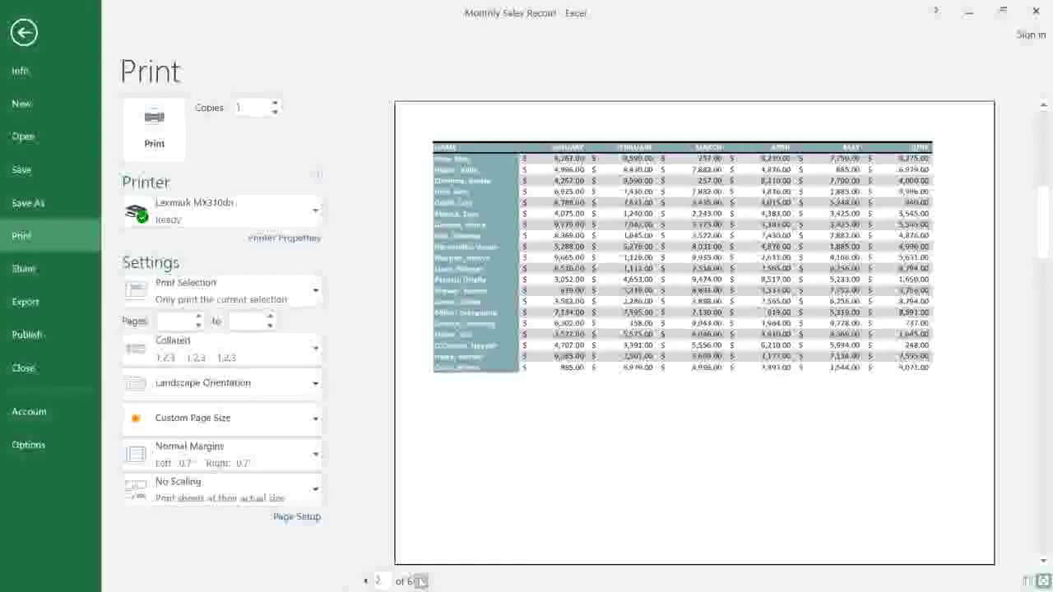
{"action": "left_click", "coordinate": [420, 582]}
{"action": "left_click", "coordinate": [420, 582]}
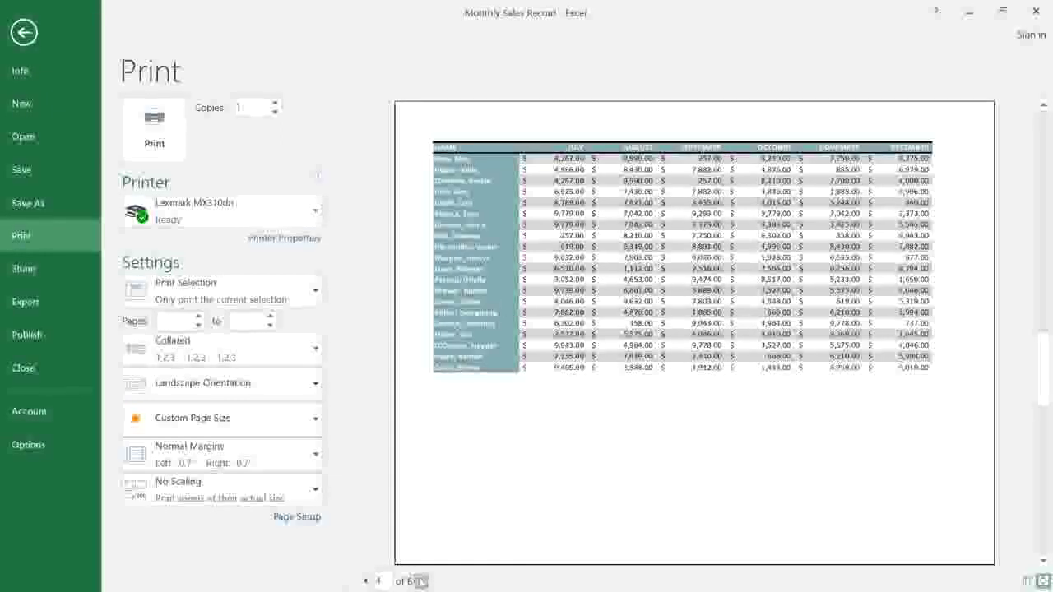
{"action": "left_click", "coordinate": [420, 582]}
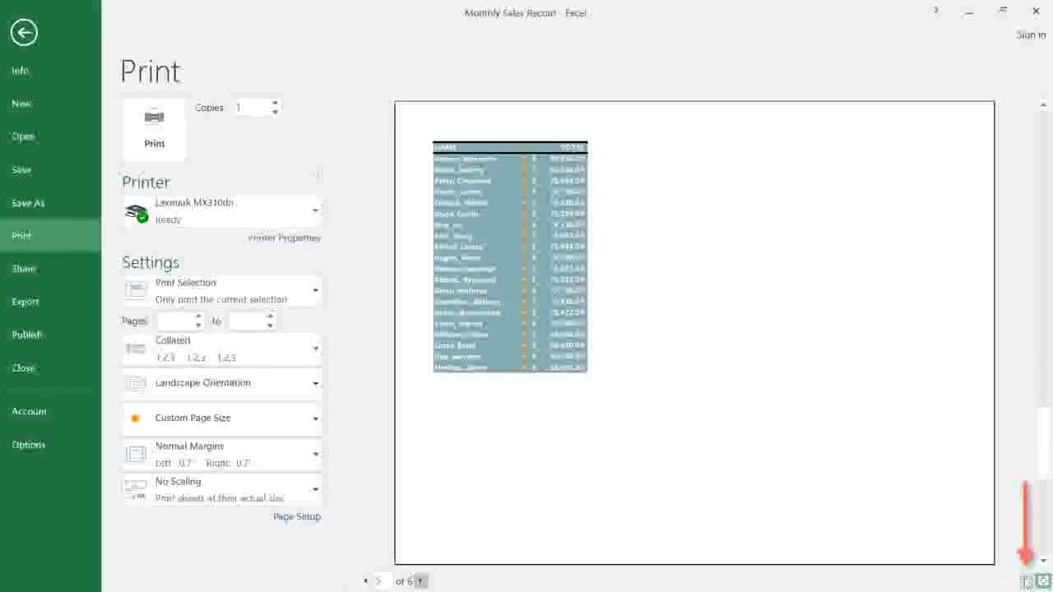
- With the margin guides shown in the preview, apply Narrow margins and print the selection
{"action": "left_click", "coordinate": [1028, 583]}
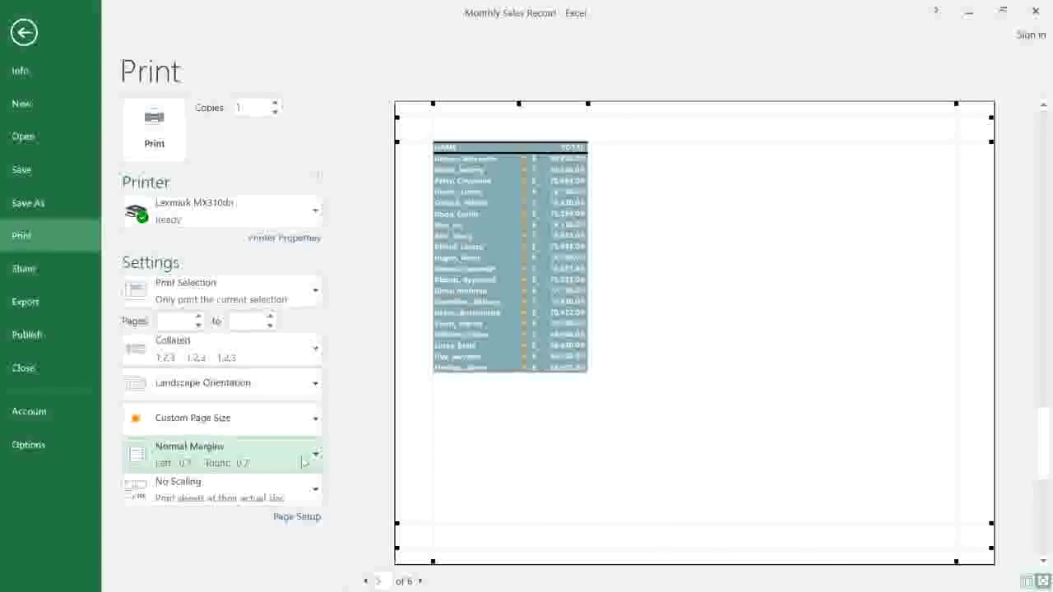
{"action": "left_click", "coordinate": [303, 463]}
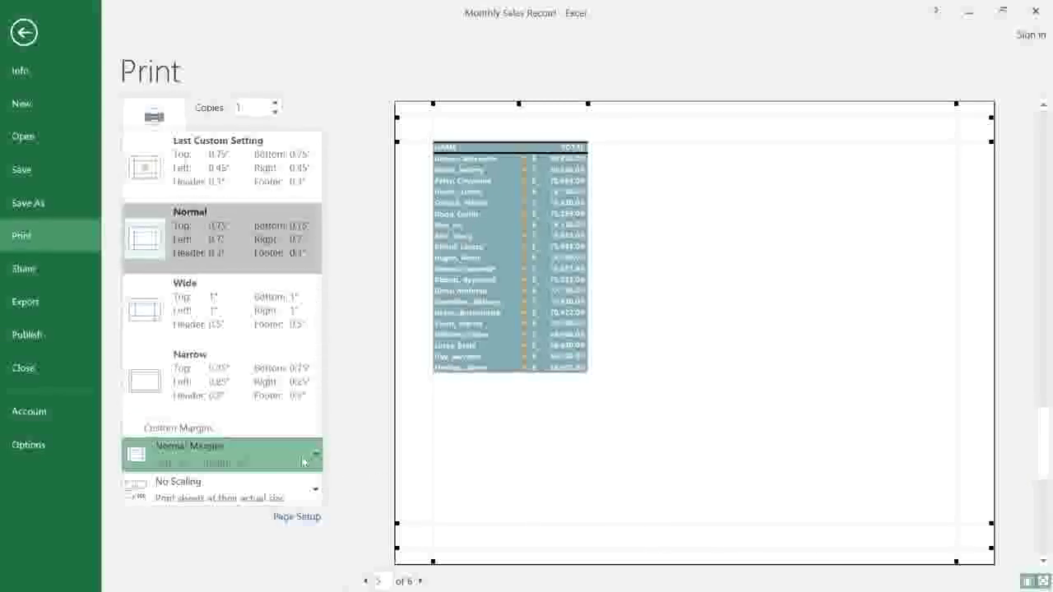
{"action": "left_click", "coordinate": [295, 401]}
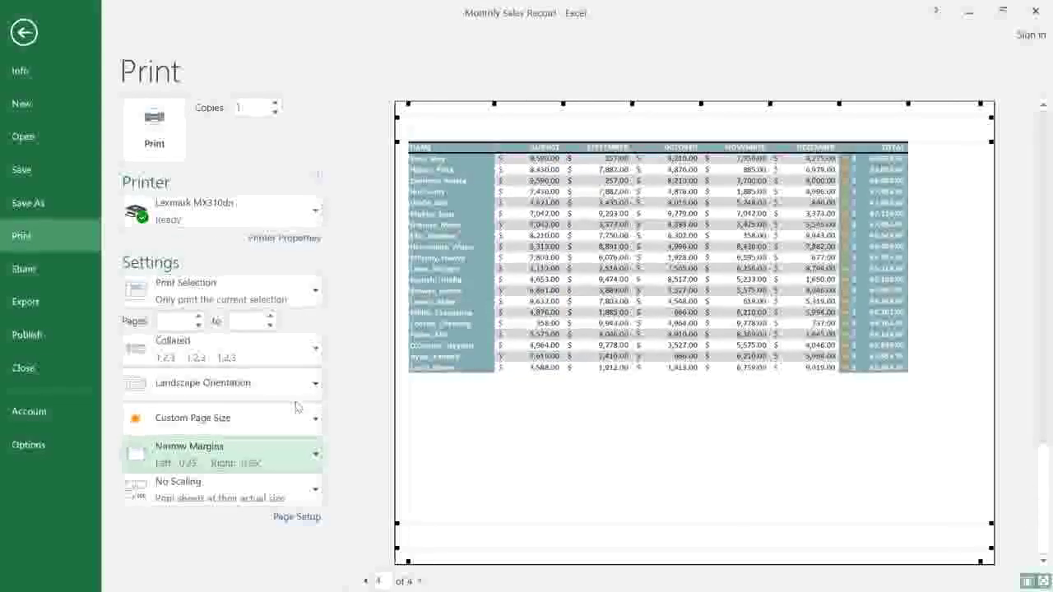
{"action": "left_click", "coordinate": [171, 163]}
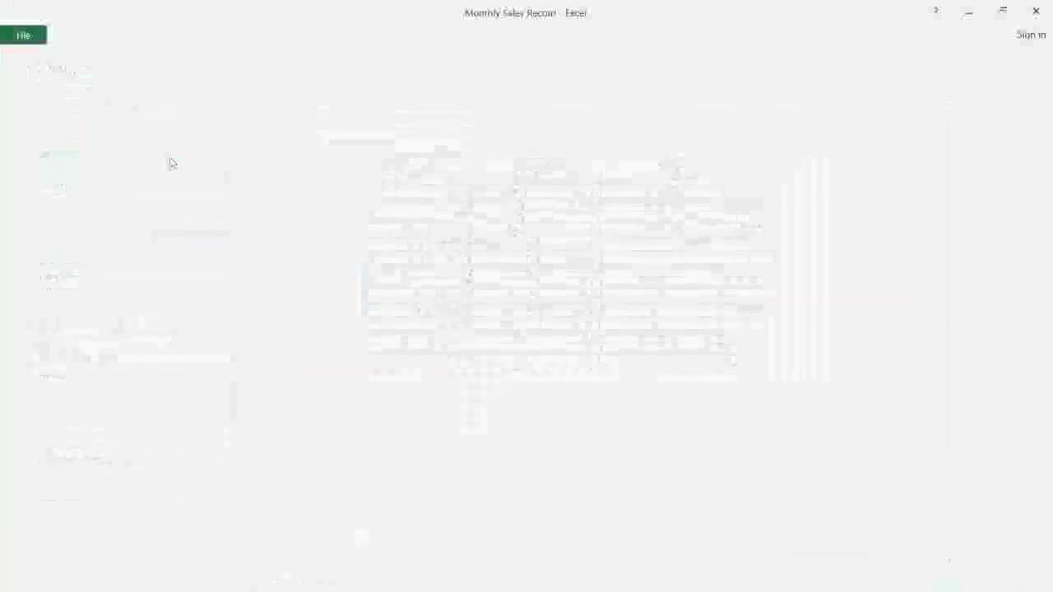